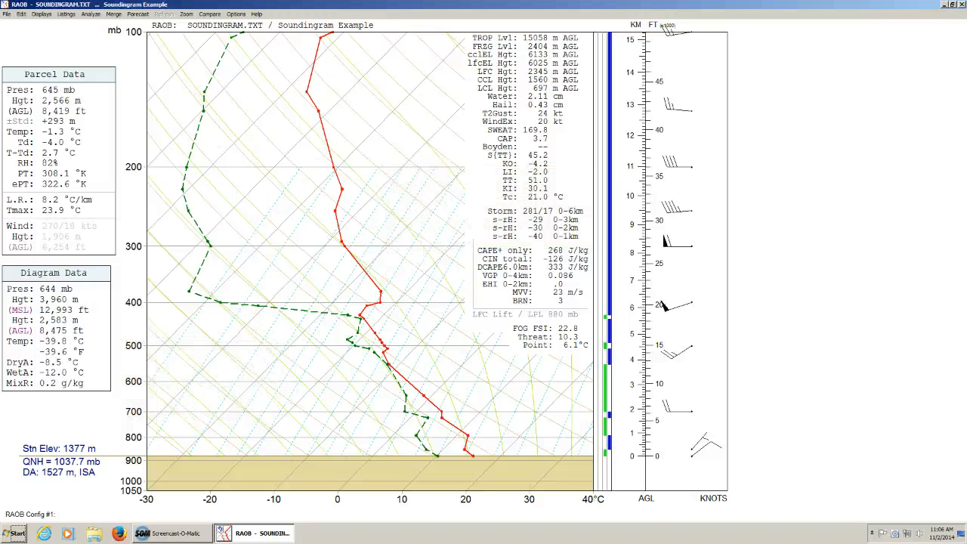
# Overlay the WetBulb, FrostPoint and Virtual Temp profiles on the sounding diagram.
pyautogui.click(127, 120)
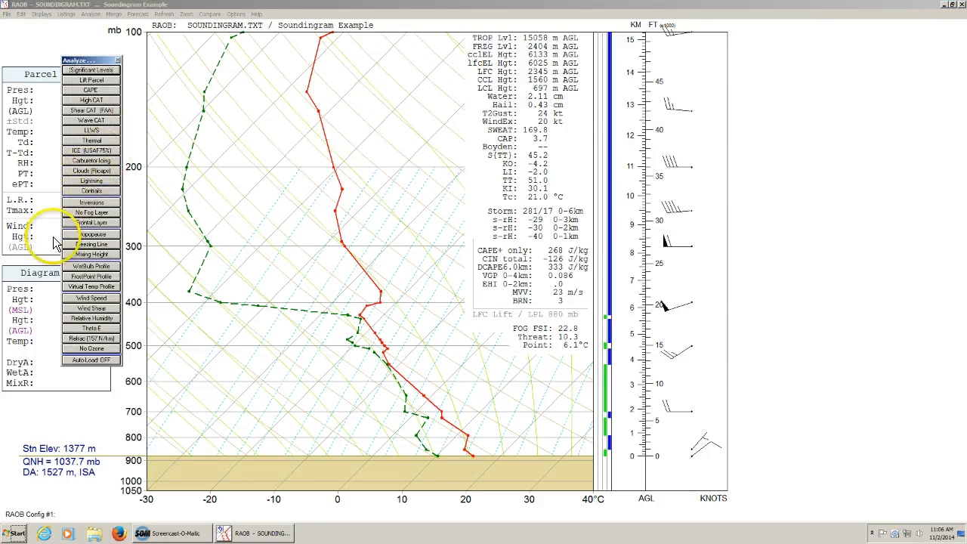
pyautogui.click(68, 268)
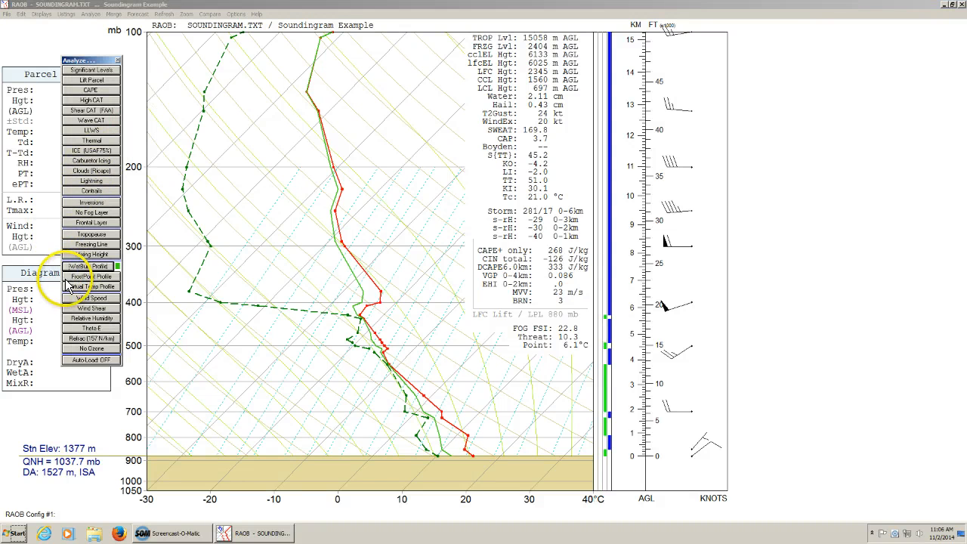
pyautogui.click(68, 277)
pyautogui.click(66, 287)
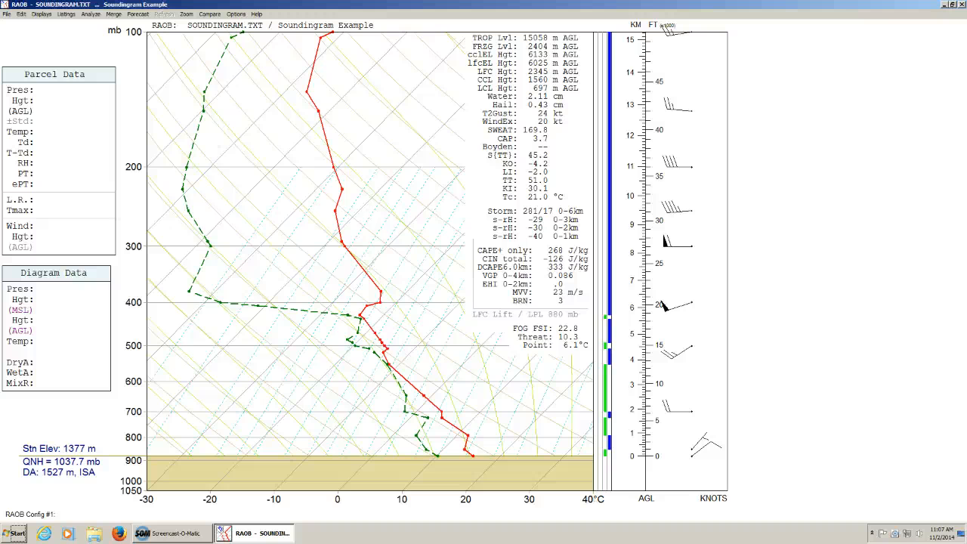
# Set the sounding diagram's Analyses Box format to Wide (Soundingram).
pyautogui.rightClick(362, 224)
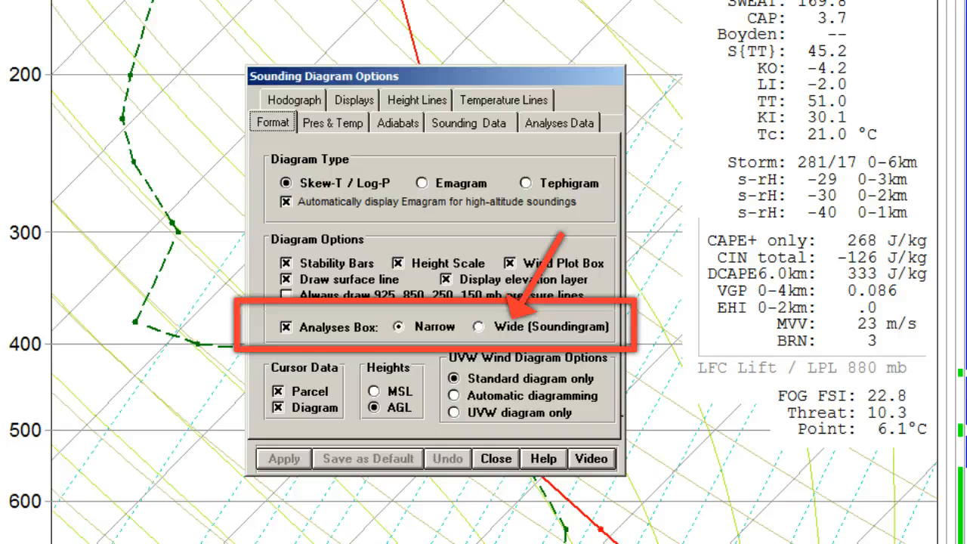
pyautogui.click(478, 326)
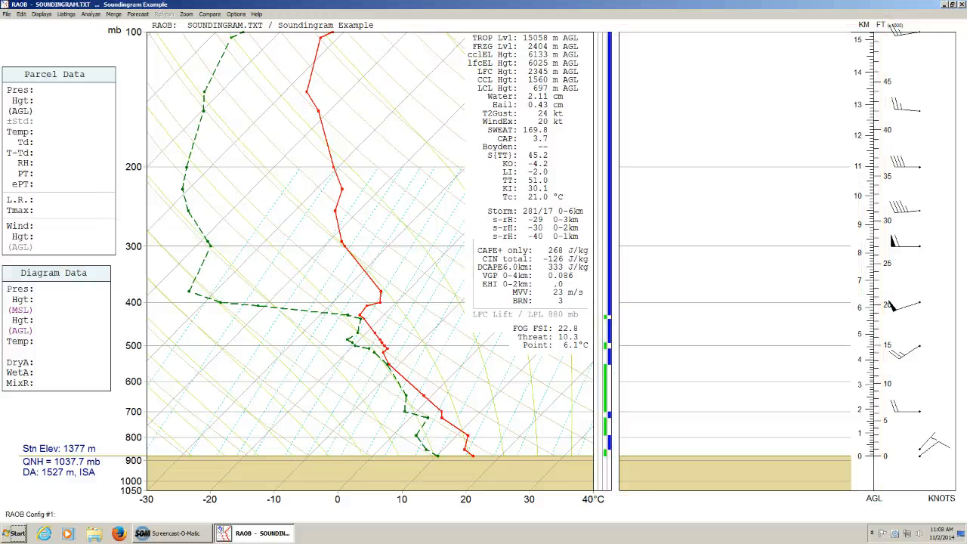
# Plot Theta, Theta-E and Virt Temp one after another in the wide Soundingram box beside the sounding chart.
pyautogui.click(90, 14)
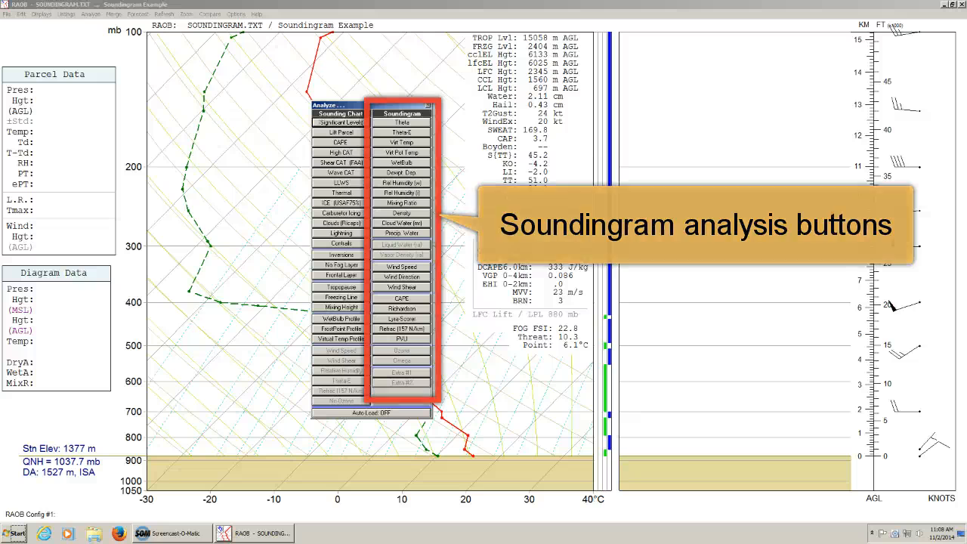
pyautogui.click(385, 122)
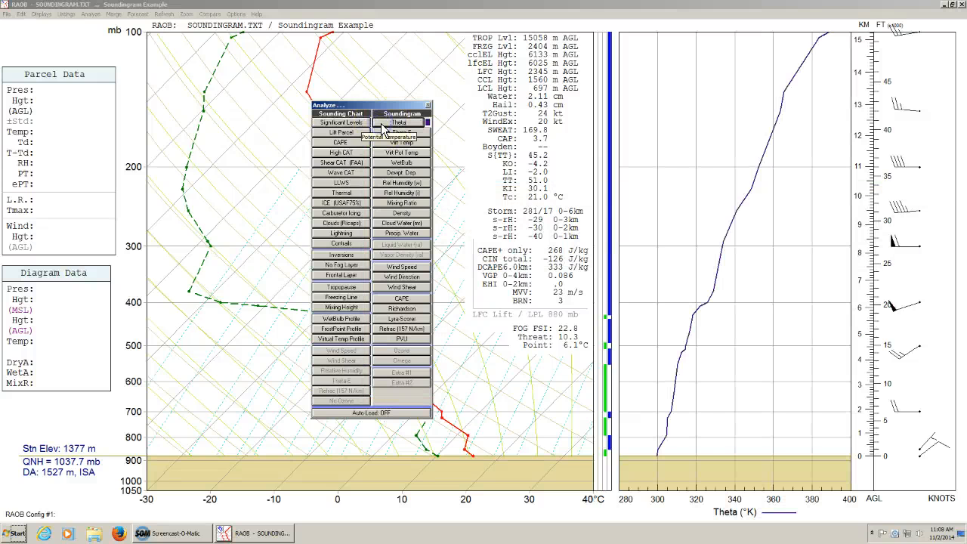
pyautogui.click(380, 135)
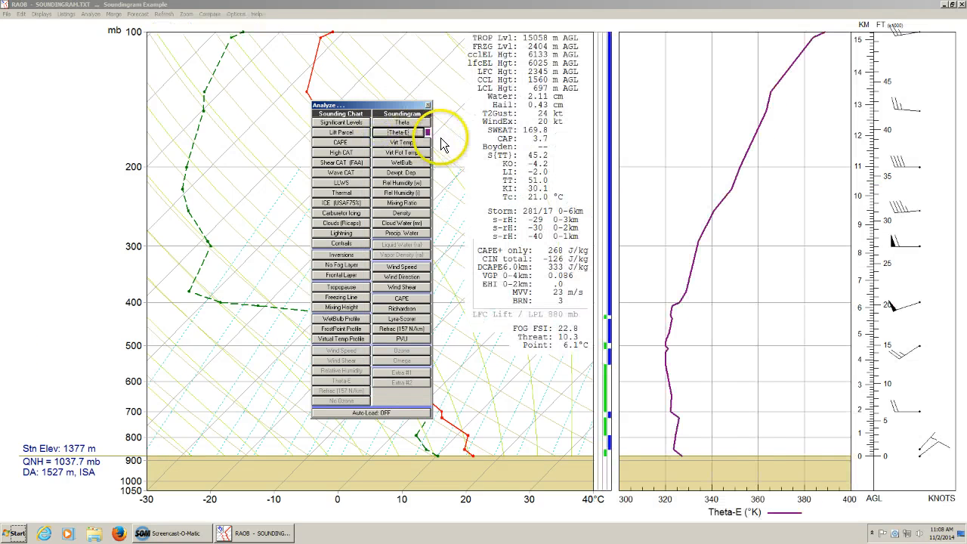
pyautogui.click(422, 144)
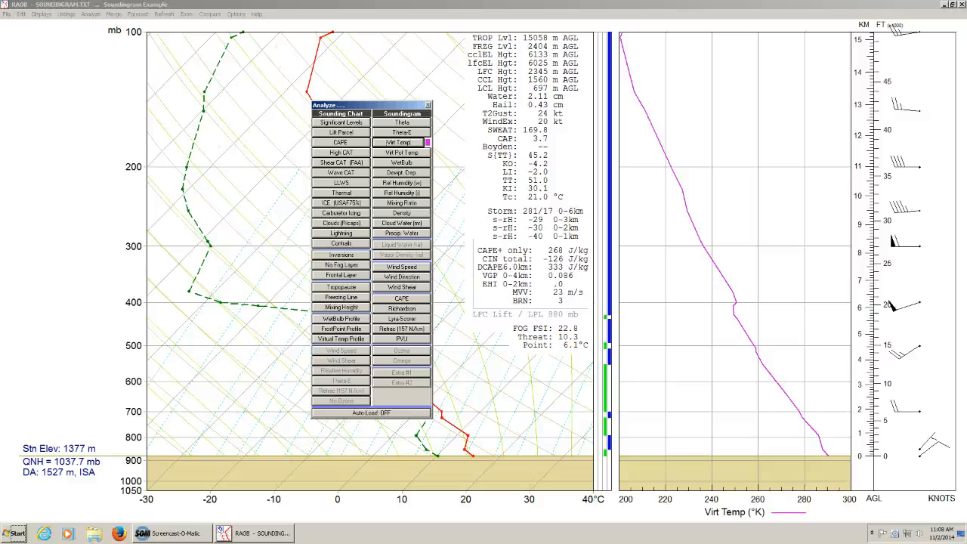
pyautogui.press('Escape')
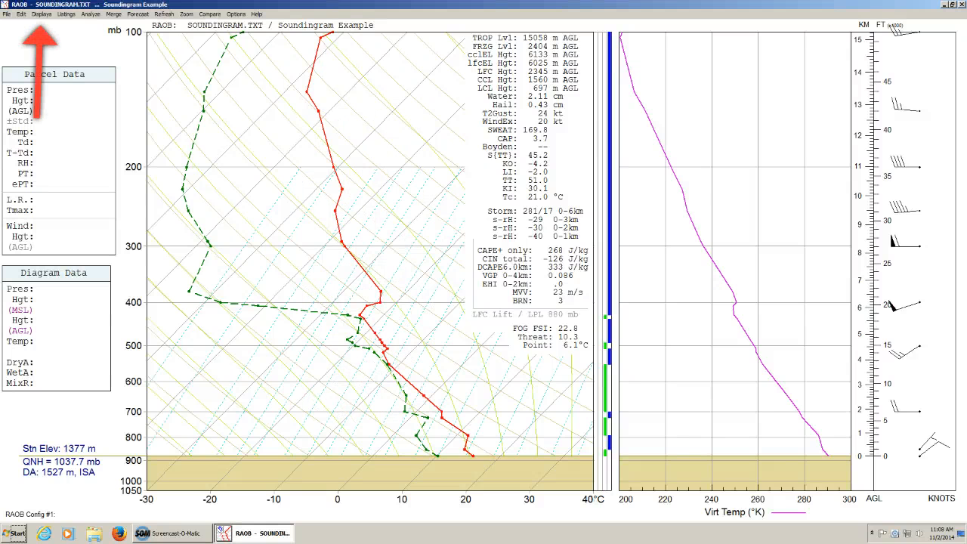
# Open the separate Soundingram display and plot potential temperature, relative humidity (w) and wind speed together.
pyautogui.click(41, 14)
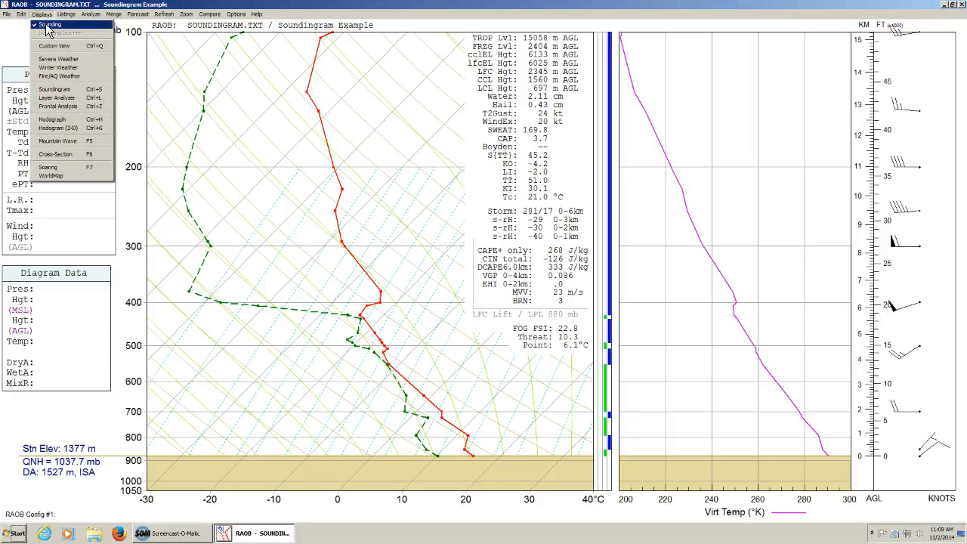
pyautogui.click(34, 91)
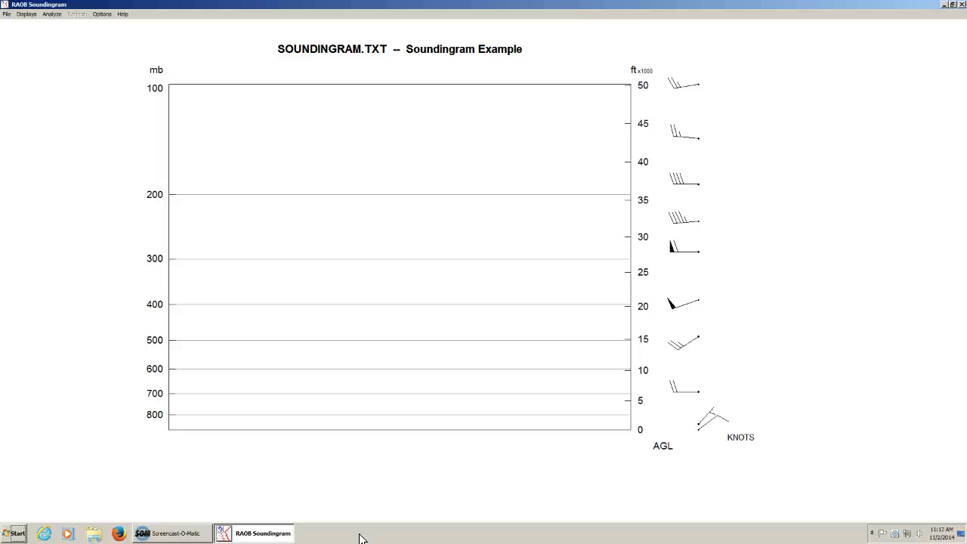
pyautogui.click(147, 440)
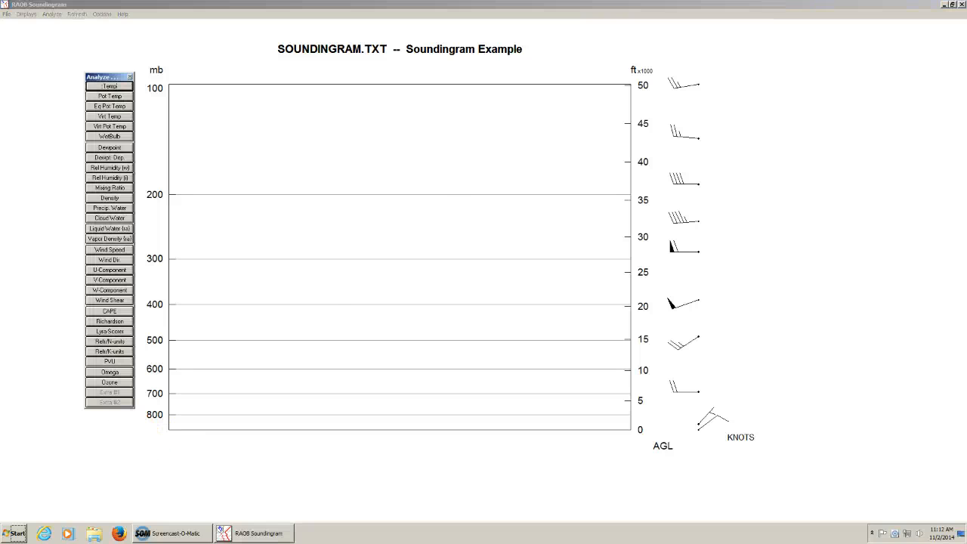
pyautogui.click(93, 97)
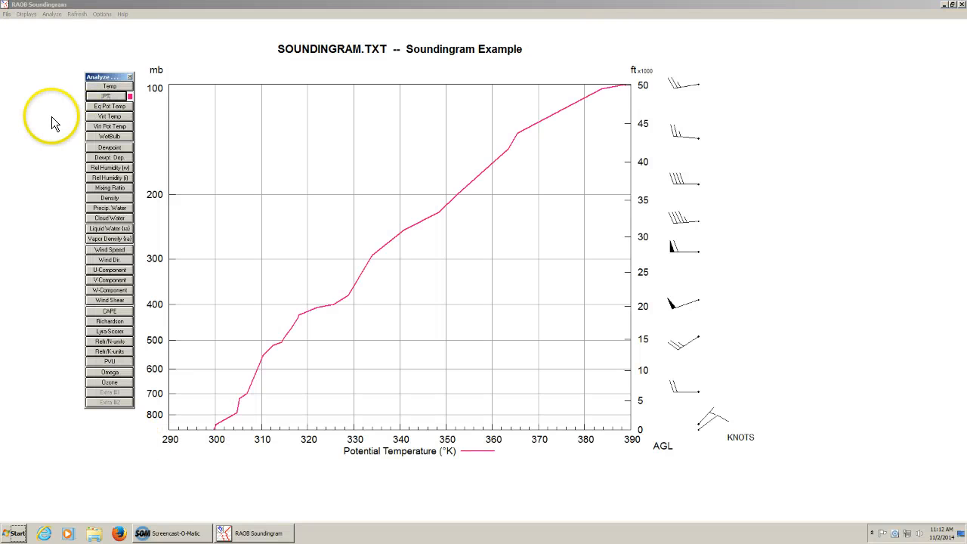
pyautogui.click(106, 167)
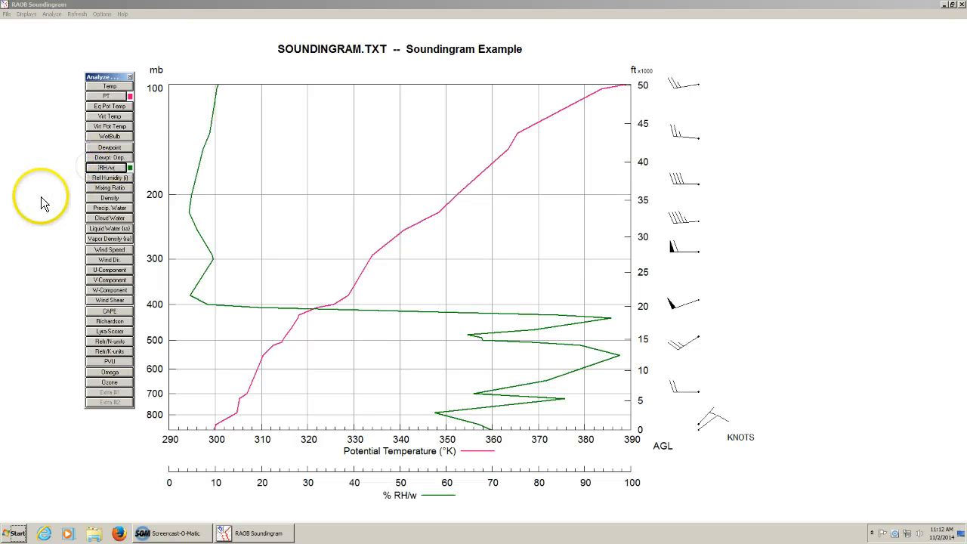
pyautogui.click(97, 249)
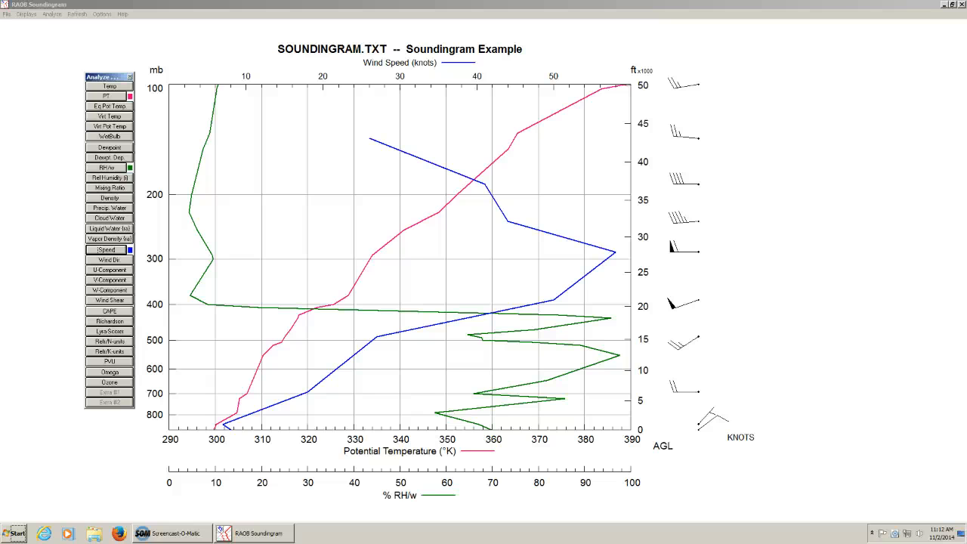
pyautogui.click(130, 77)
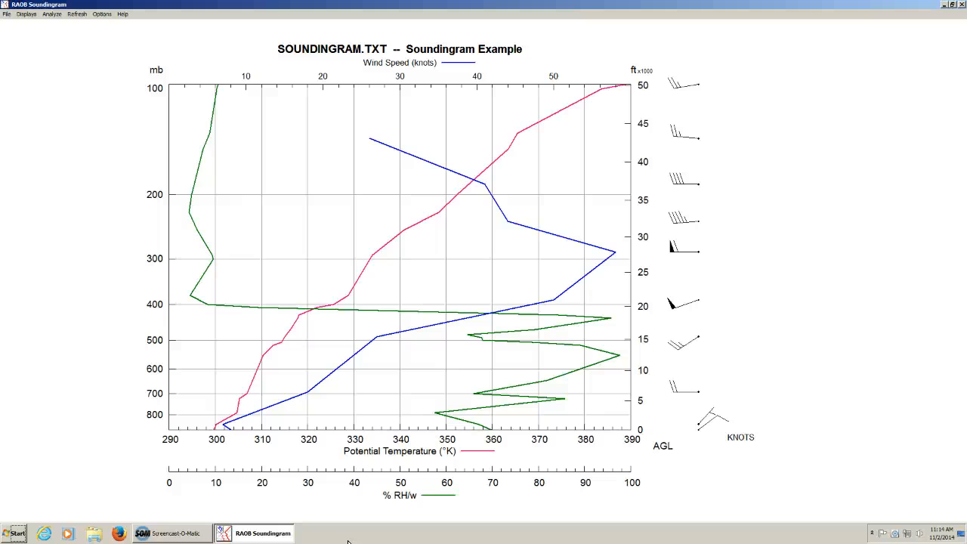
# Set the Soundingram to two soundings and plot their temperature, potential temperature and equivalent potential temperature in turn.
pyautogui.rightClick(371, 224)
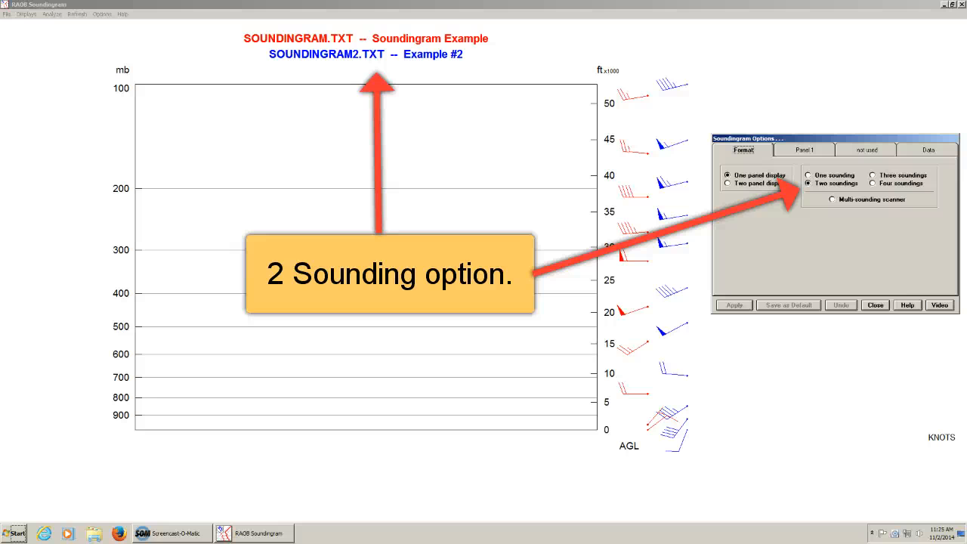
pyautogui.click(874, 304)
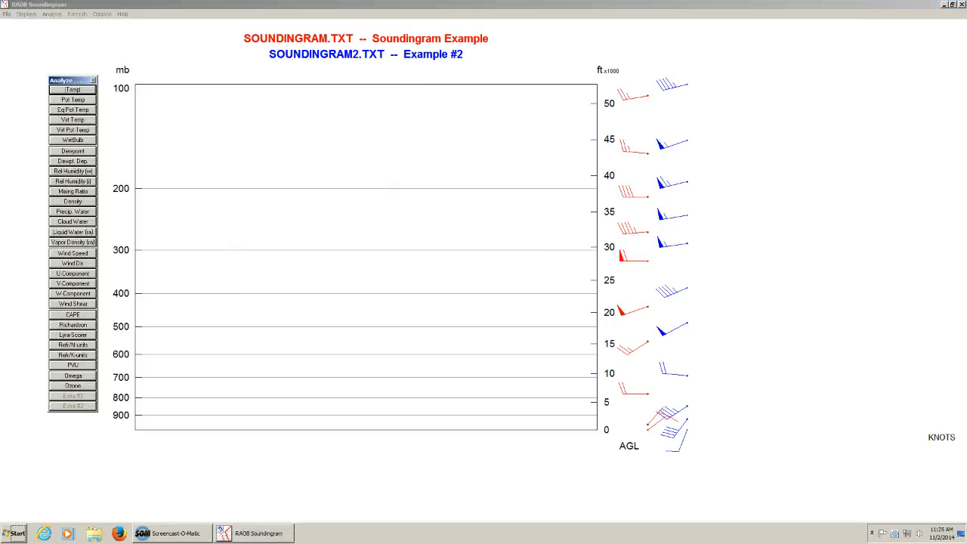
pyautogui.click(53, 89)
pyautogui.click(55, 100)
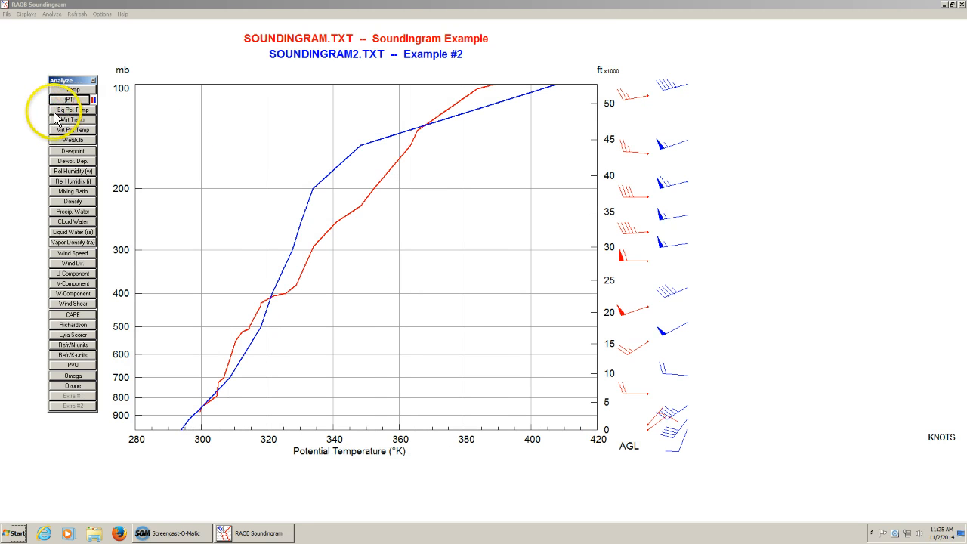
pyautogui.click(56, 109)
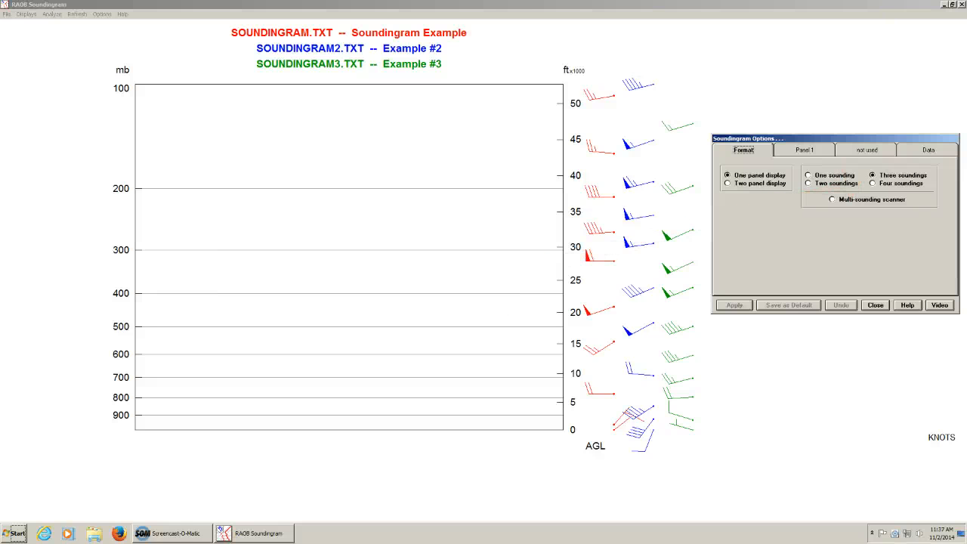
# Plot equivalent potential temperature, wet-bulb and wind speed in turn for the three-sounding display.
pyautogui.press('Escape')
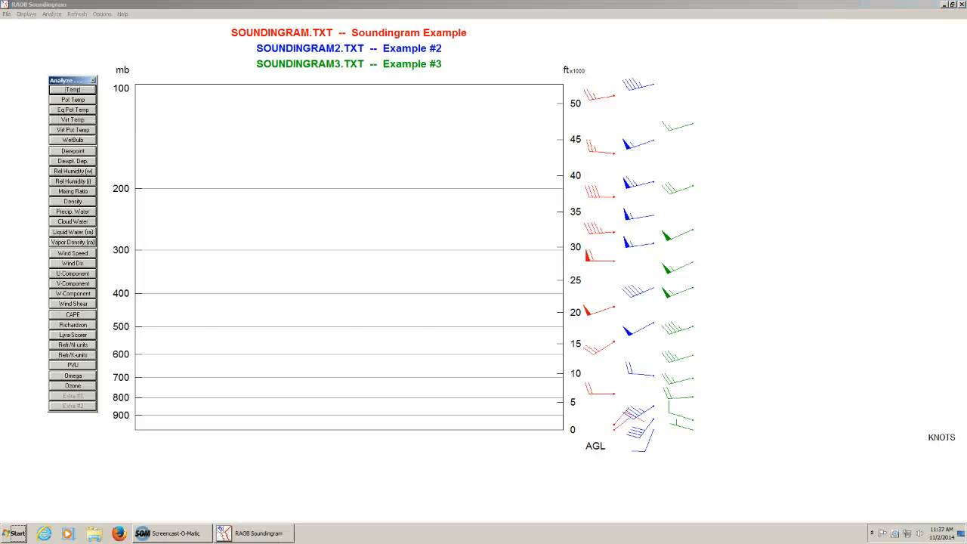
pyautogui.click(69, 110)
pyautogui.click(54, 140)
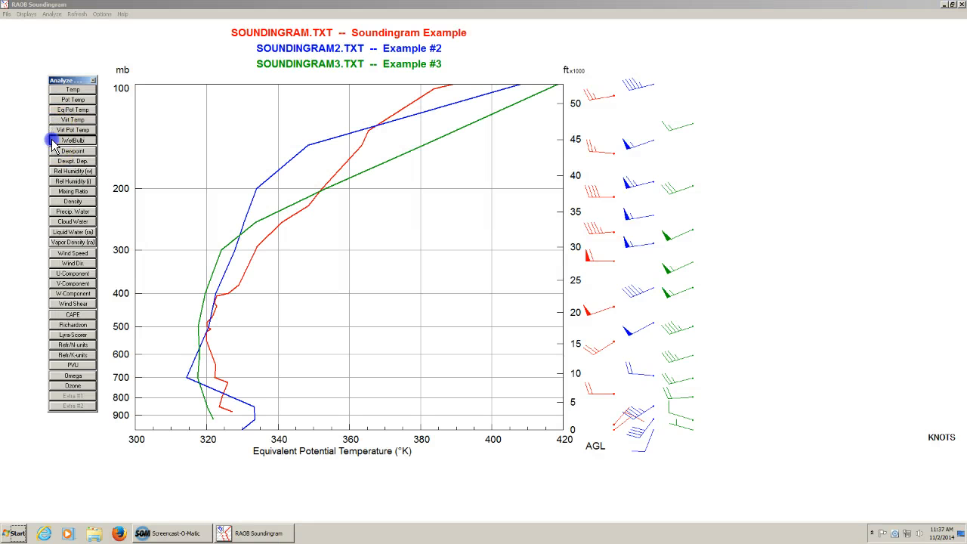
pyautogui.click(56, 254)
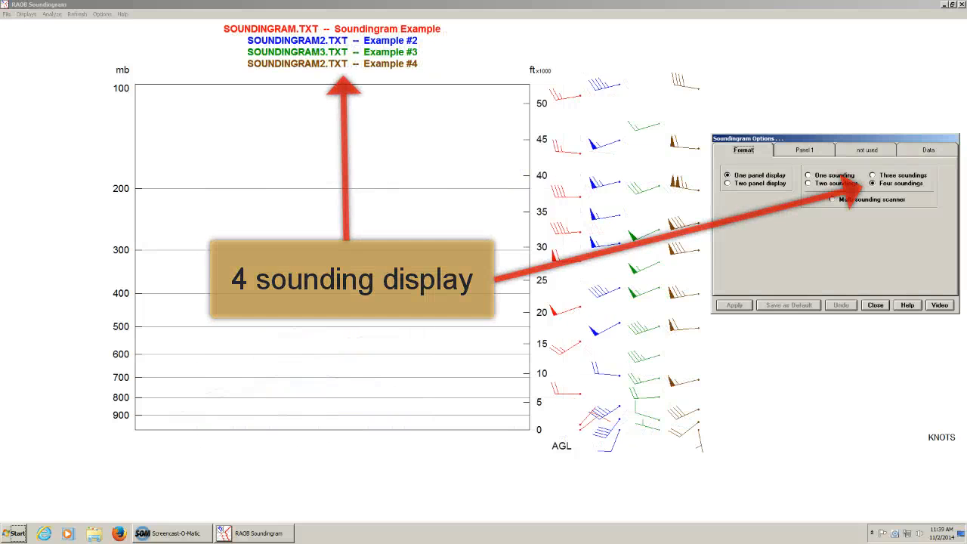
# Plot dewpoint and dewpoint depression for the four-sounding display, and bring up the sounding line color settings.
pyautogui.press('Escape')
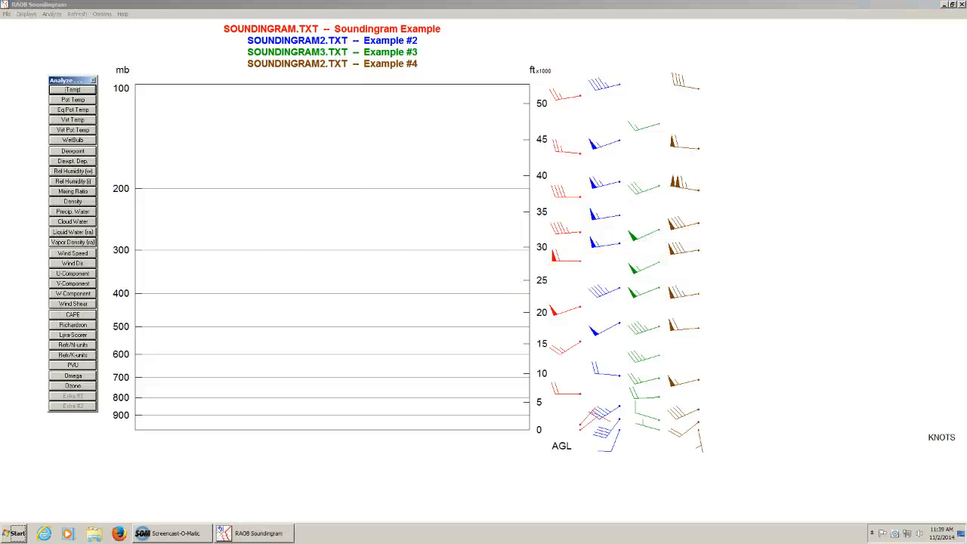
pyautogui.click(67, 152)
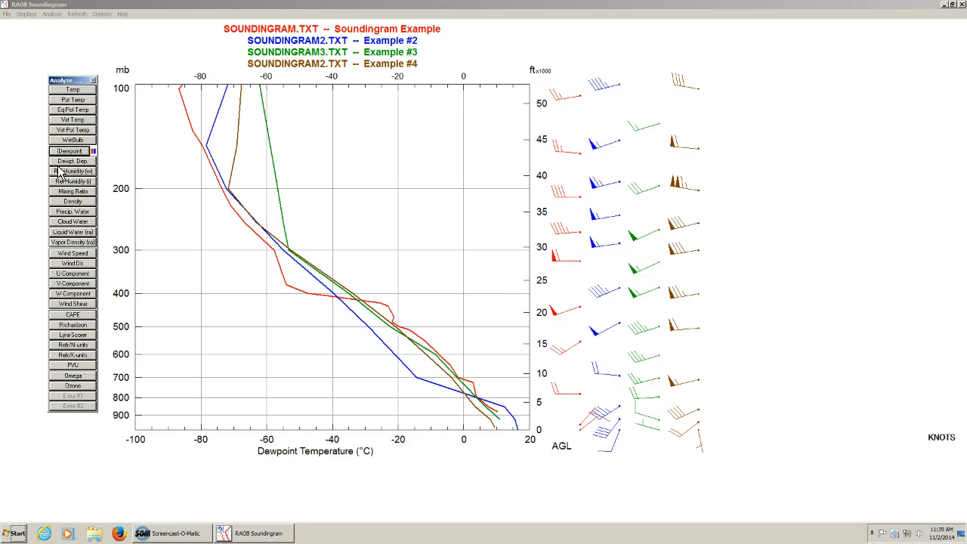
pyautogui.click(68, 161)
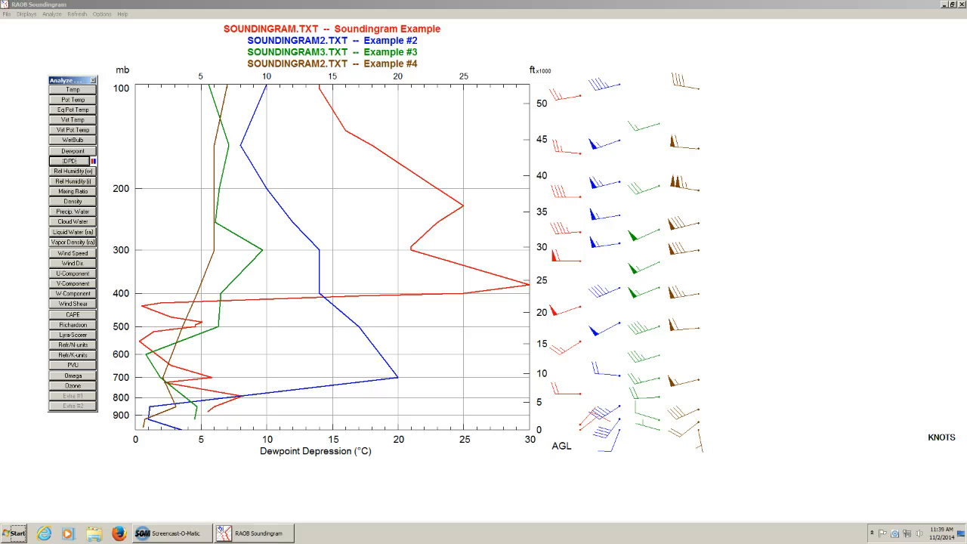
pyautogui.click(52, 161)
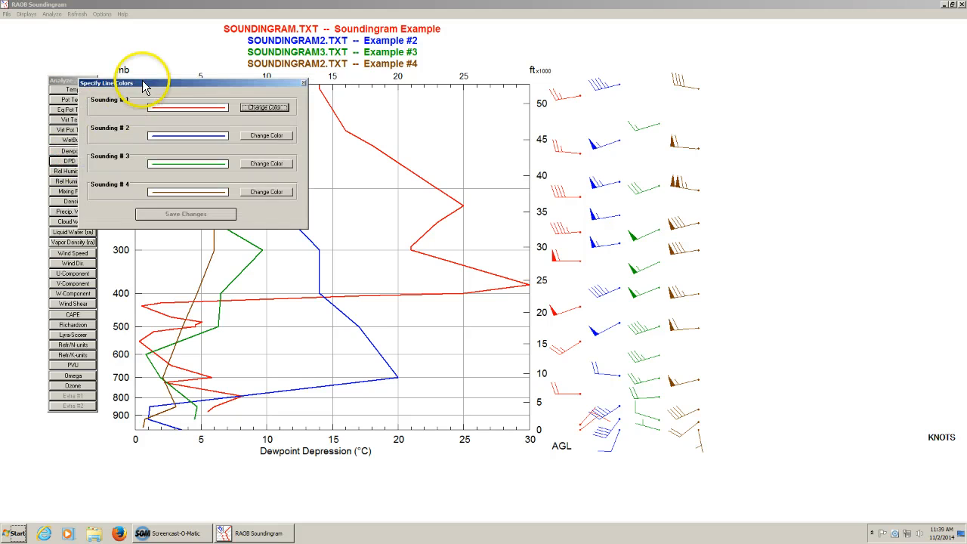
pyautogui.moveTo(145, 85); pyautogui.dragTo(250, 149)
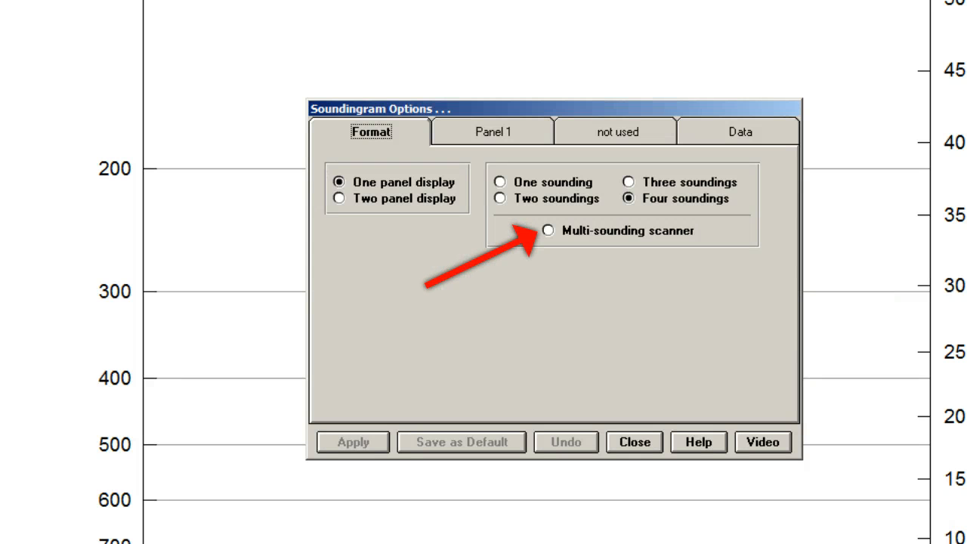
# Switch the Soundingram format to the multi-sounding scanner and show its control bar unobstructed.
pyautogui.click(547, 231)
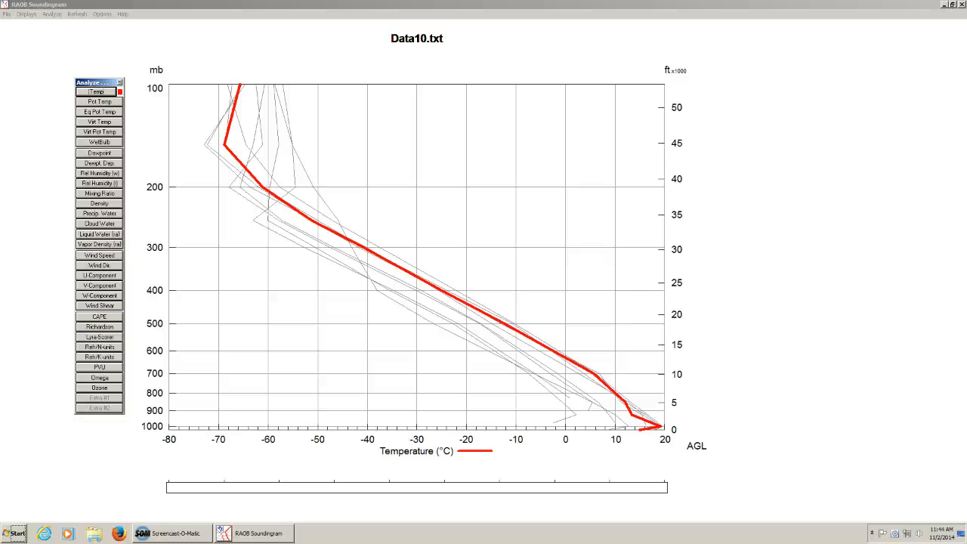
pyautogui.press('Escape')
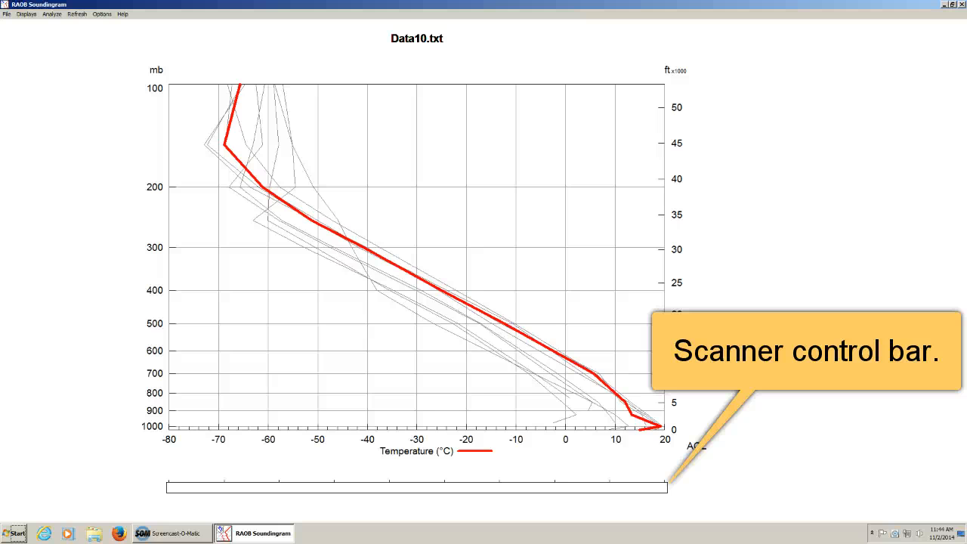
# Scan the temperature profiles in Data10.txt from the first sounding through the fifth.
pyautogui.click(171, 488)
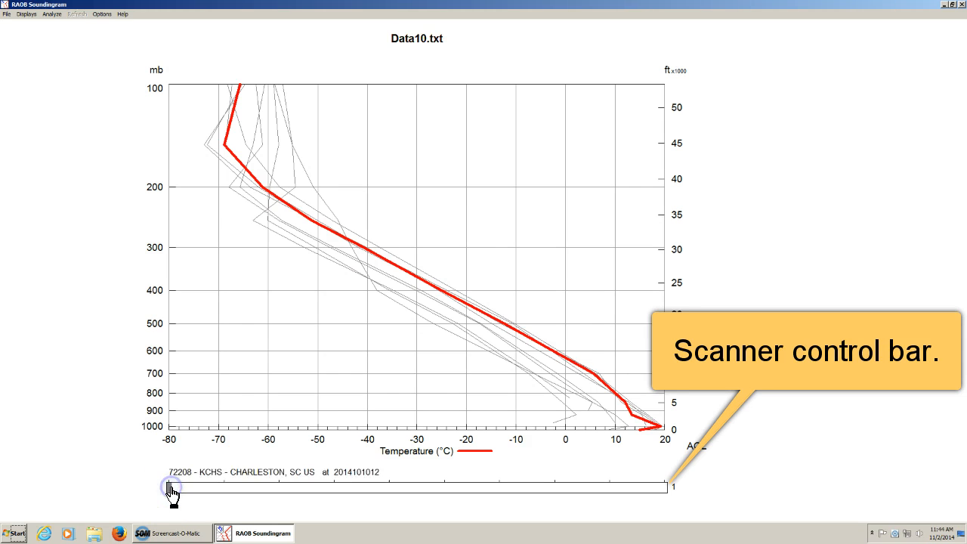
pyautogui.click(226, 489)
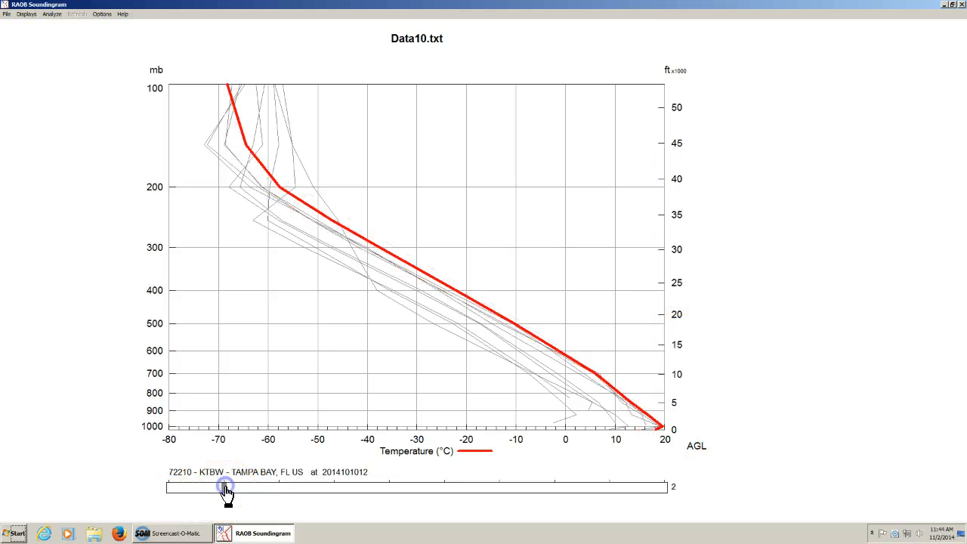
pyautogui.click(279, 489)
pyautogui.click(334, 489)
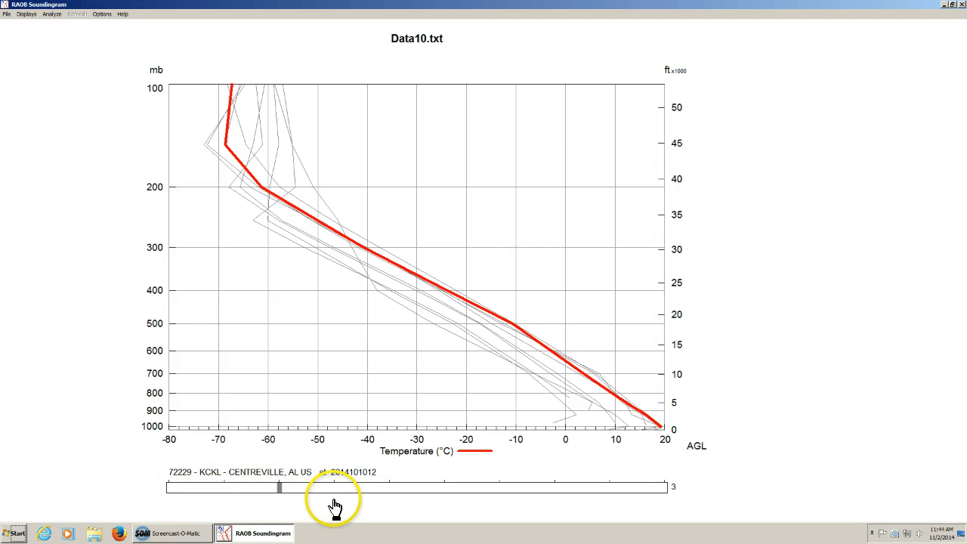
pyautogui.moveTo(358, 490)
pyautogui.mouseDown()
pyautogui.moveTo(617, 489)
pyautogui.moveTo(380, 489)
pyautogui.moveTo(390, 490)
pyautogui.mouseUp()
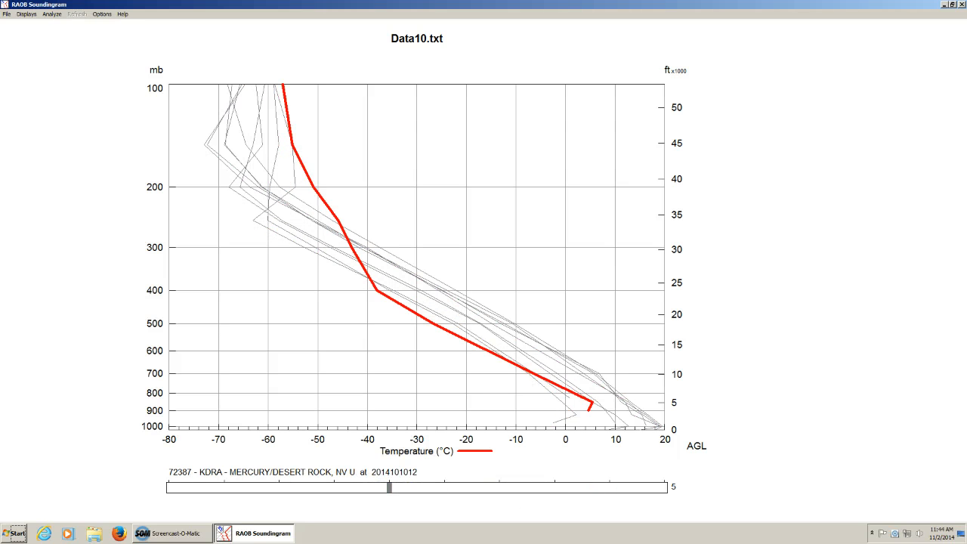
# Scan the Data10.txt temperature profiles back from the fifth sounding to the second, and forward again to the fifth.
pyautogui.press('Left')
pyautogui.press('Left')
pyautogui.press('Left')
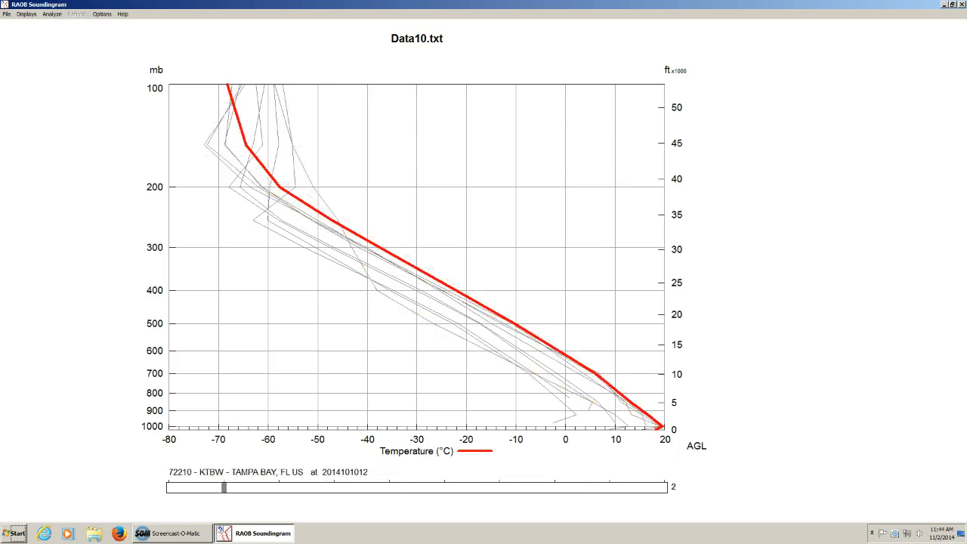
pyautogui.press('Right')
pyautogui.press('Right')
pyautogui.press('Right')
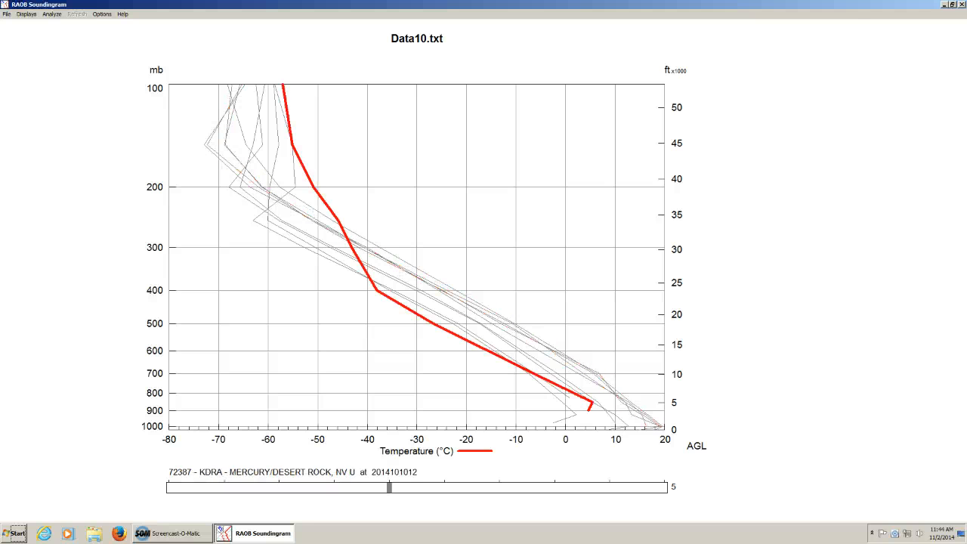
# Plot potential temperature, equivalent potential temperature and virtual temperature in turn for the Data10.txt scanner display.
pyautogui.moveTo(47, 161)
pyautogui.click(89, 106)
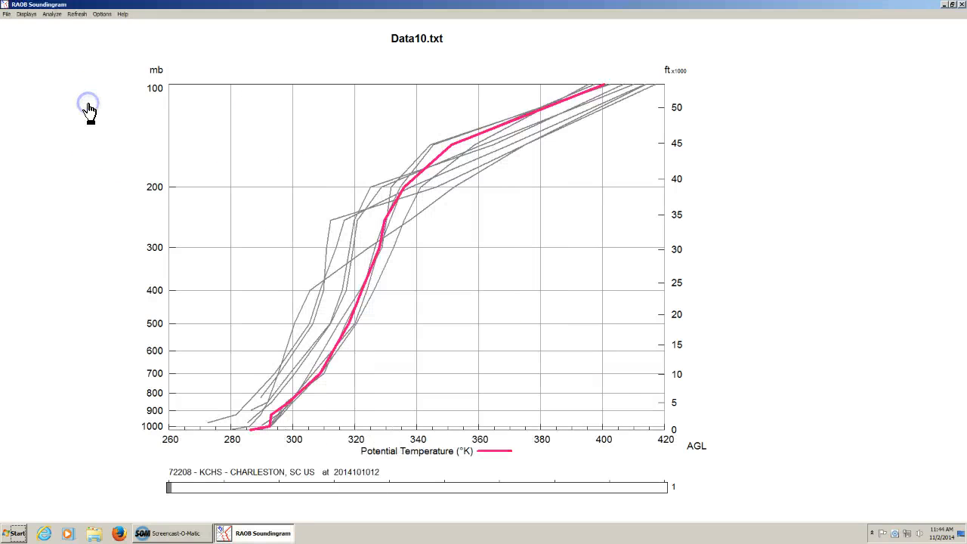
pyautogui.click(101, 132)
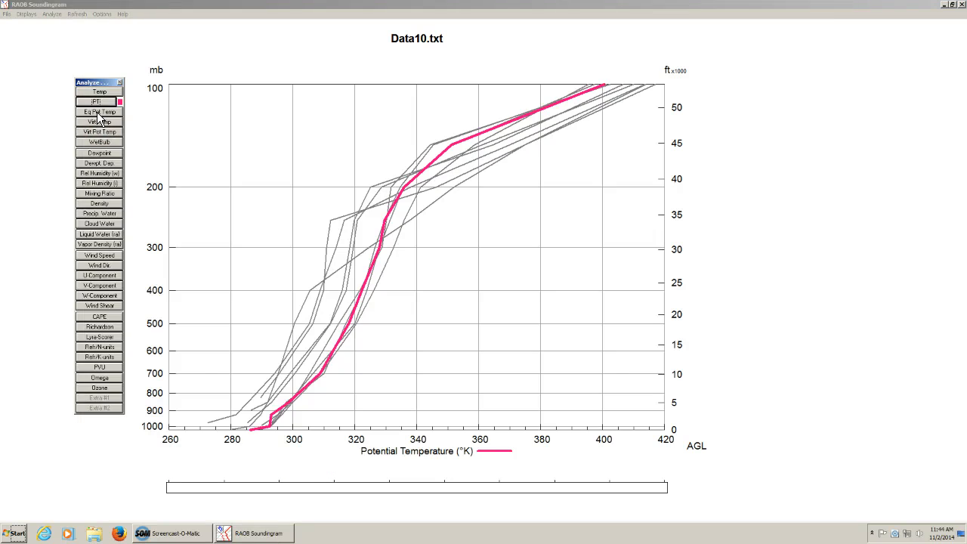
pyautogui.click(98, 114)
pyautogui.click(98, 144)
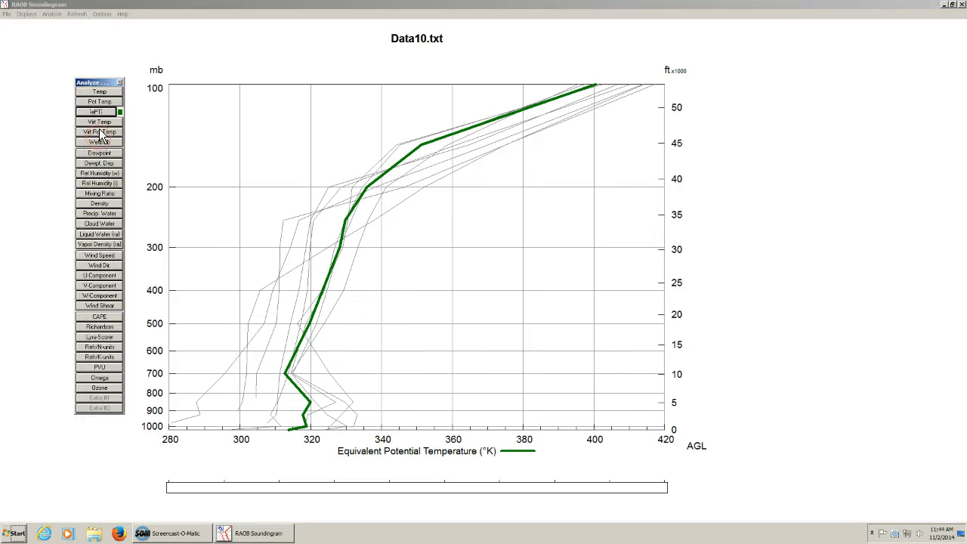
pyautogui.click(99, 122)
pyautogui.click(99, 143)
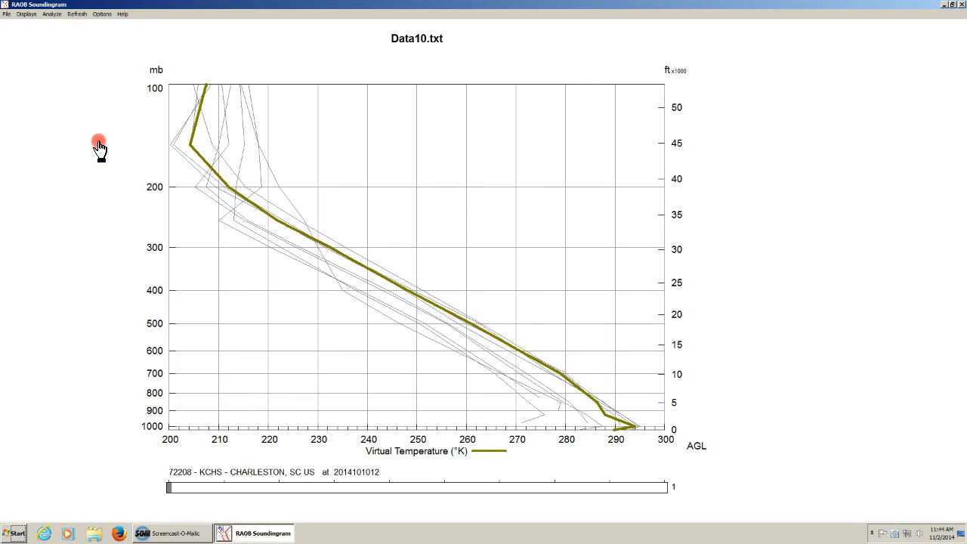
pyautogui.click(98, 60)
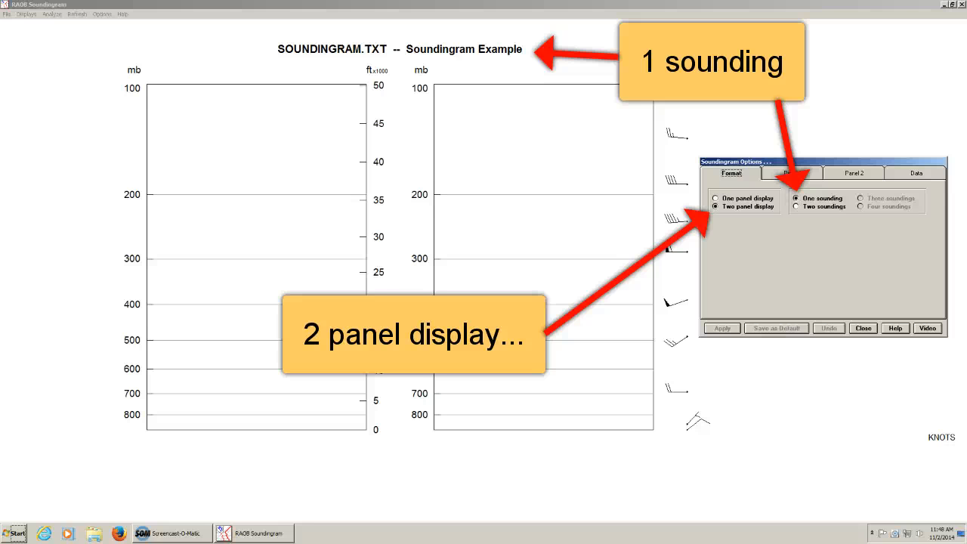
# Plot temperature, potential temperature and equivalent potential temperature together in Panel 1 of the two-panel, one-sounding display.
pyautogui.click(863, 328)
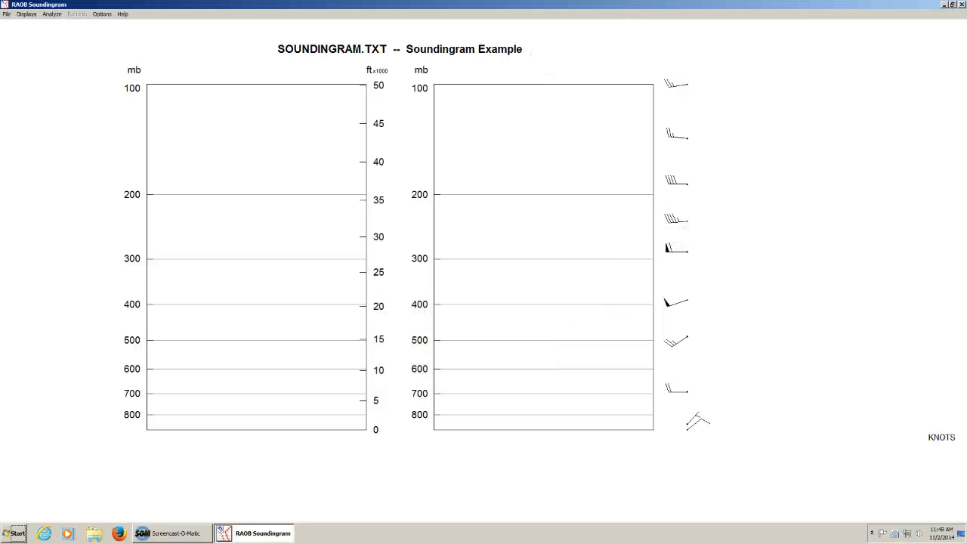
pyautogui.click(52, 14)
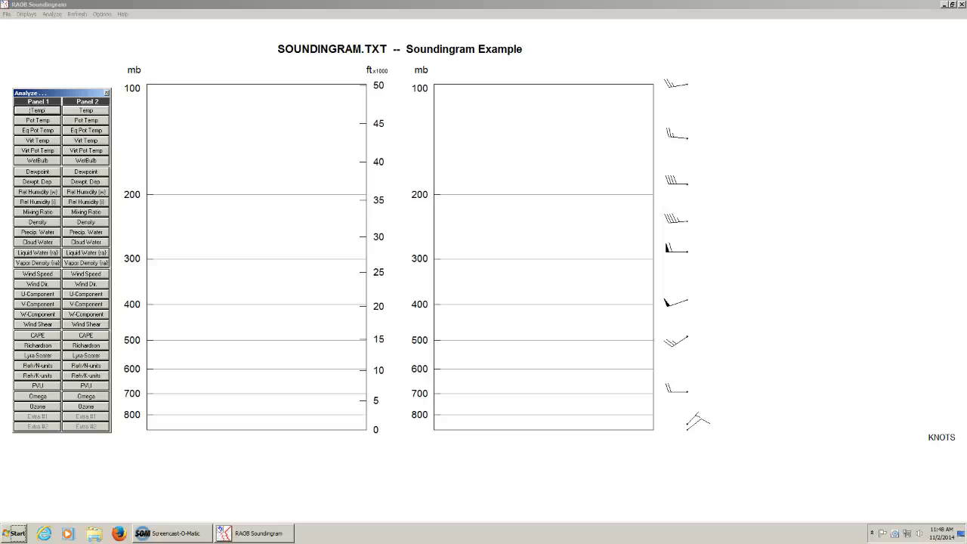
pyautogui.click(23, 110)
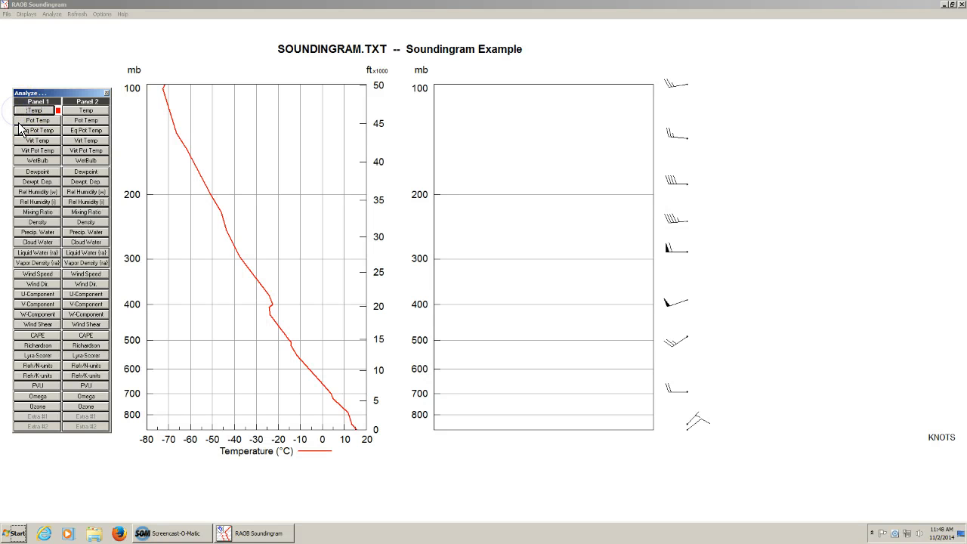
pyautogui.click(20, 121)
pyautogui.click(23, 131)
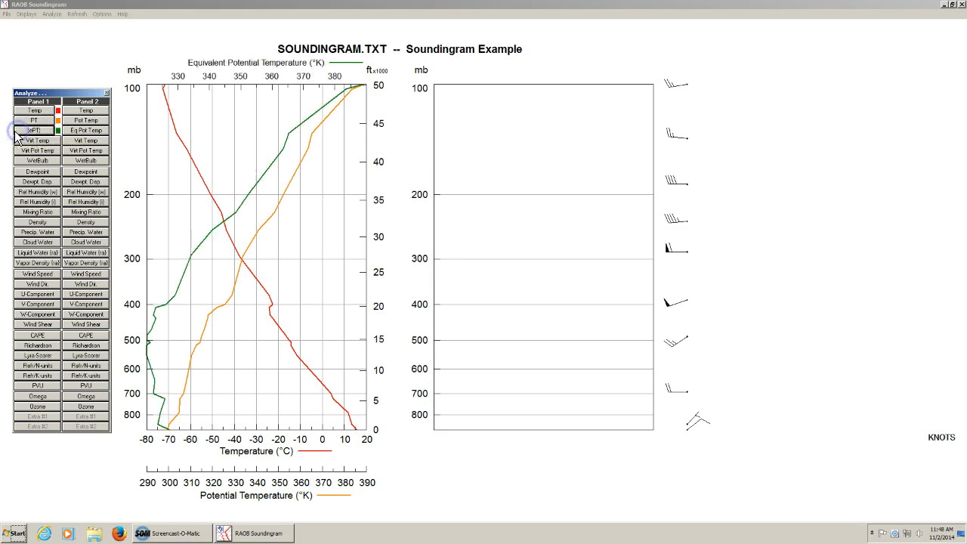
# Plot virtual temperature, virtual potential temperature and wet-bulb in Panel 2 of the one-sounding display.
pyautogui.click(67, 141)
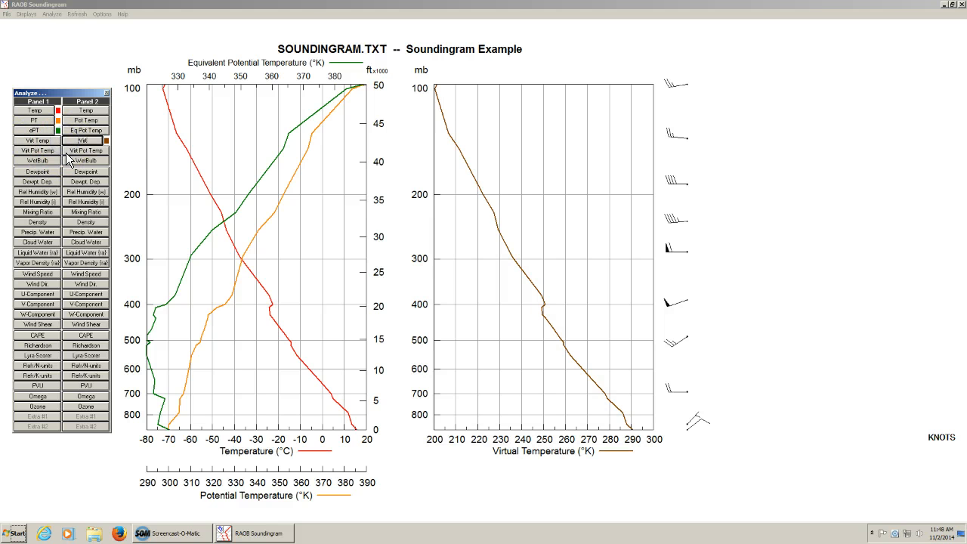
pyautogui.click(66, 153)
pyautogui.click(67, 160)
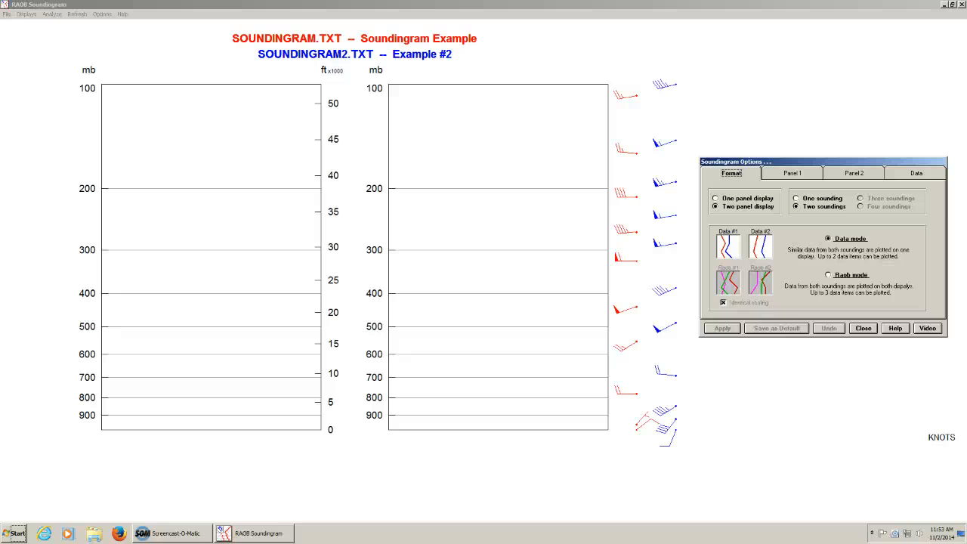
# In the two-sounding data mode display, plot temperature in Panel 1 and potential temperature in Panel 2.
pyautogui.press('Escape')
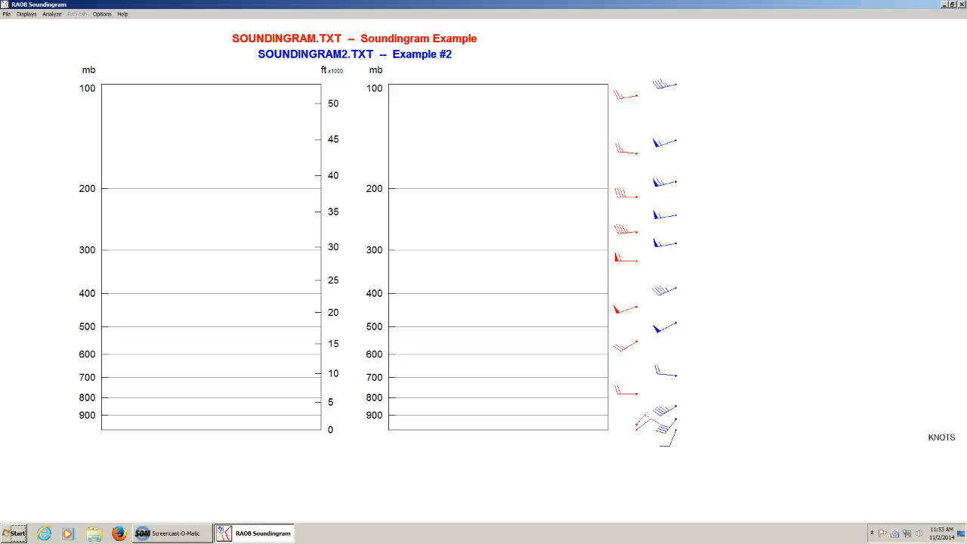
pyautogui.click(723, 89)
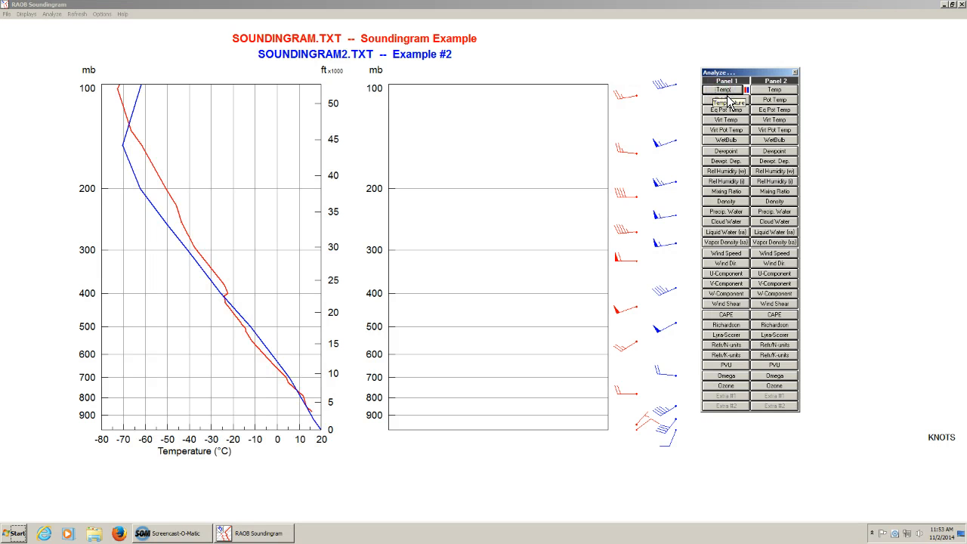
pyautogui.click(772, 99)
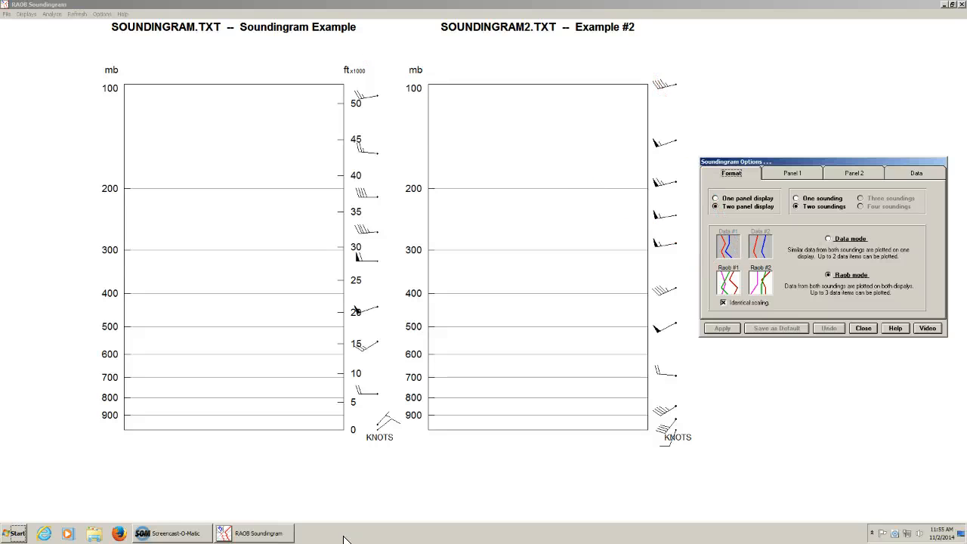
# Plot temperature, potential temperature and equivalent potential temperature for both soundings in Raob mode, and replace potential temperature with virtual temperature.
pyautogui.click(861, 328)
pyautogui.rightClick(15, 231)
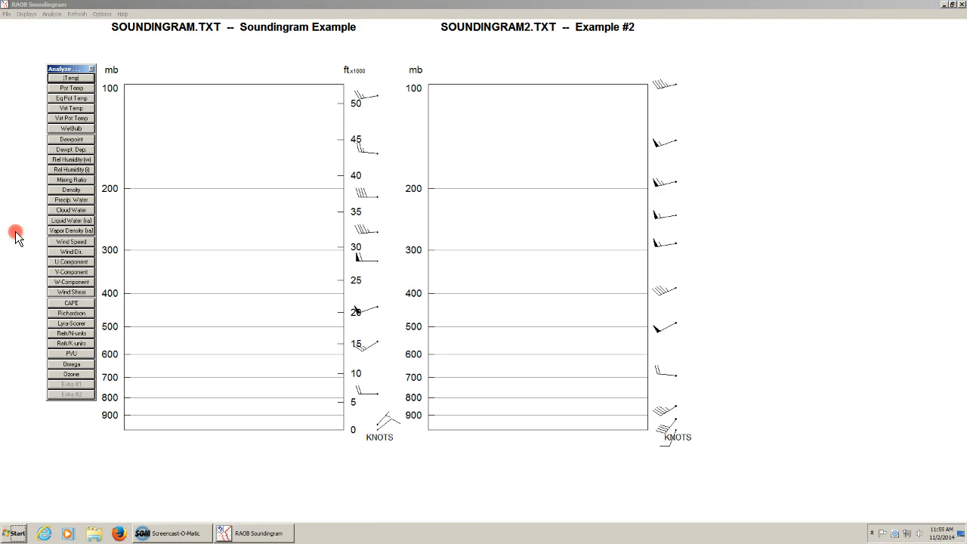
pyautogui.click(58, 87)
pyautogui.click(55, 99)
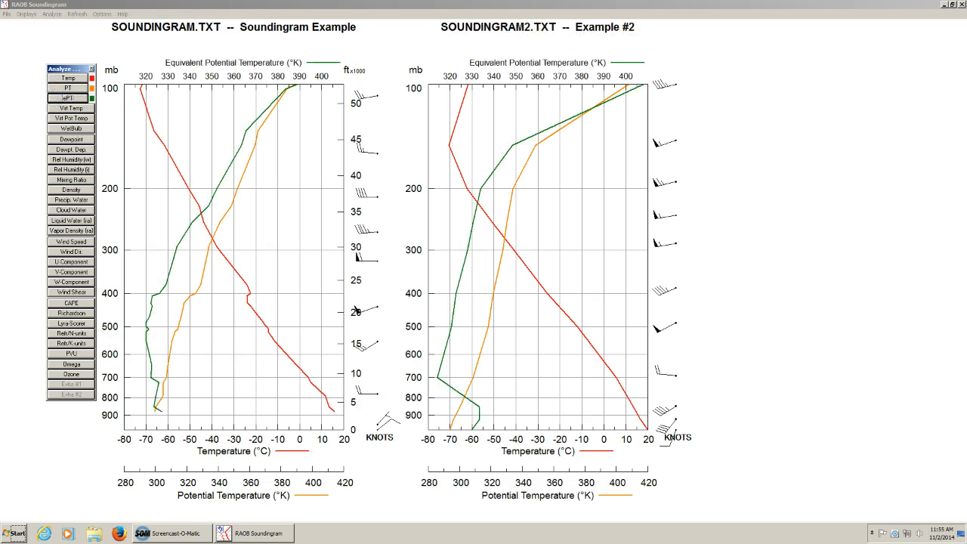
pyautogui.click(68, 87)
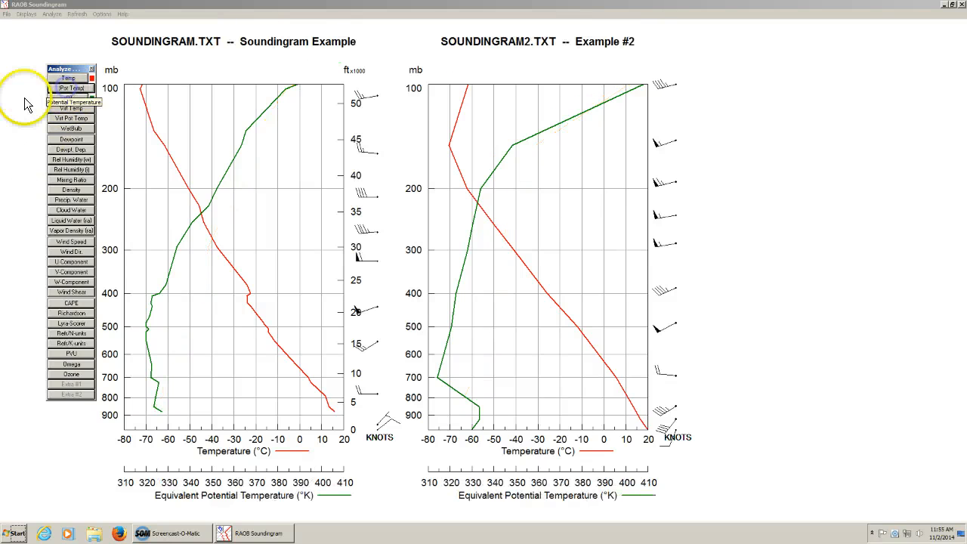
pyautogui.click(68, 108)
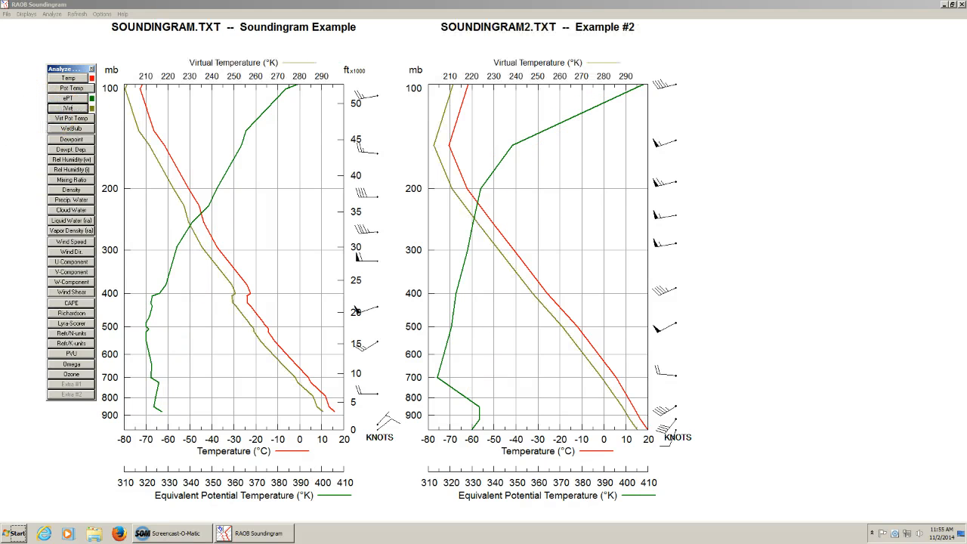